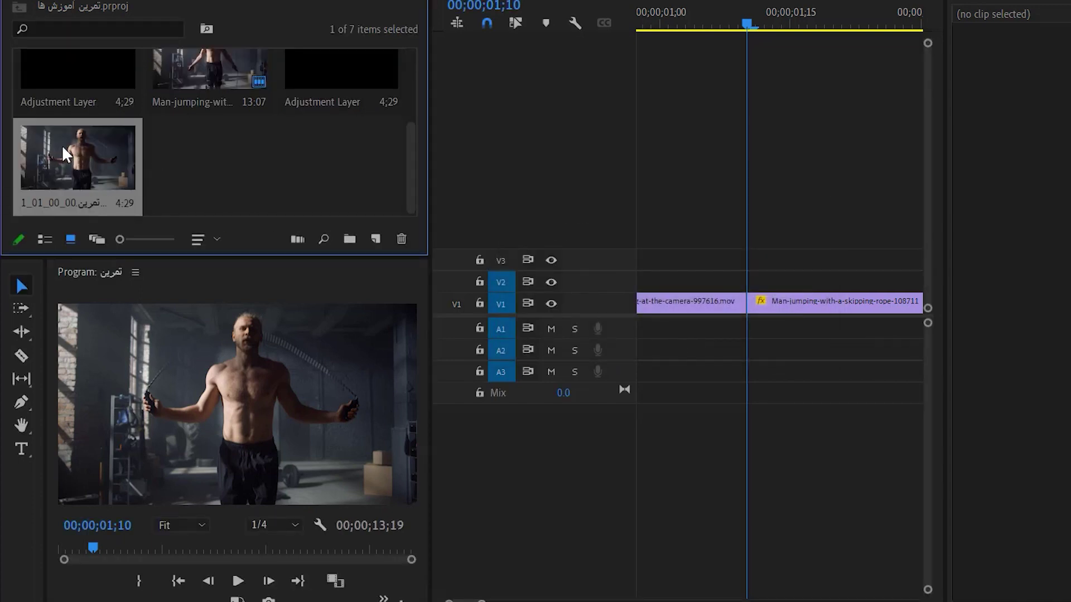
Place the exported still on V2 across the cut at 00;00;01;10, split it at the cut, and delete the portion after it.
drag(87, 154, 715, 286)
key(c)
click(746, 280)
key(v)
click(768, 280)
key(Delete)
Extend the start of the still on V2 back to 00;00;01;03.
mouse_move(704, 13)
mouse_down()
mouse_move(738, 11)
mouse_move(686, 20)
mouse_up()
key(space)
drag(793, 15, 687, 18)
key(minus)
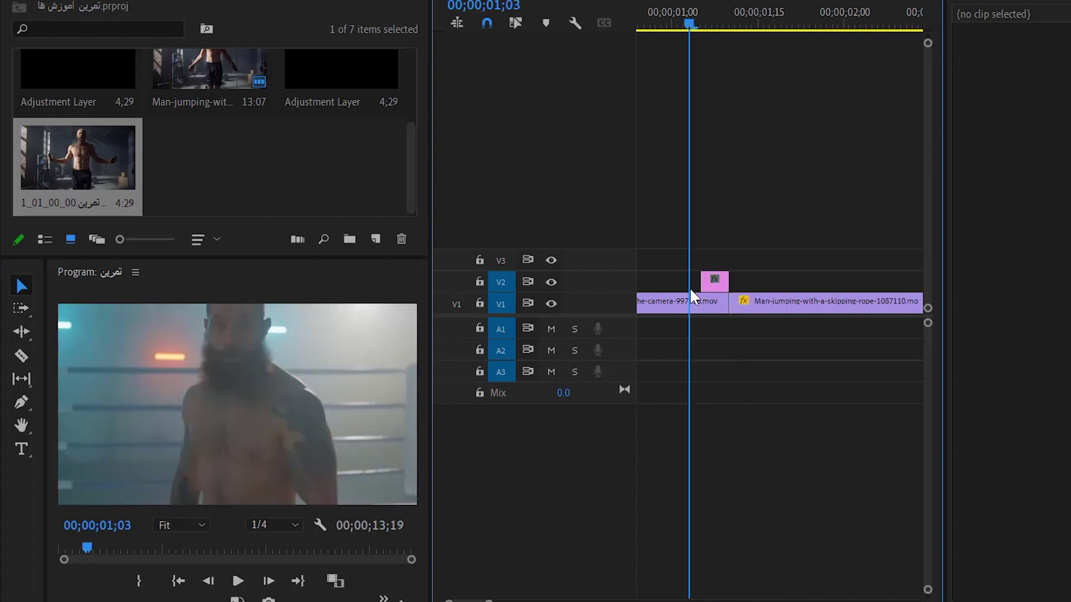
drag(694, 289, 689, 287)
Open the still on V2 in Adobe Photoshop for editing.
drag(689, 23, 702, 50)
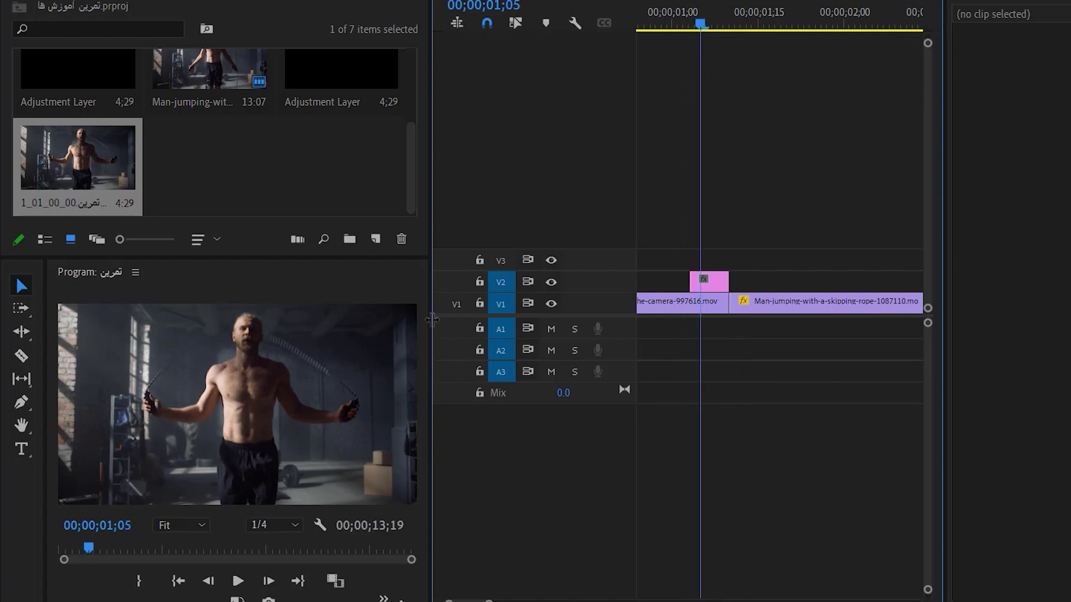
mouse_move(700, 17)
mouse_down()
mouse_move(692, 11)
mouse_move(701, 34)
mouse_up()
right_click(716, 288)
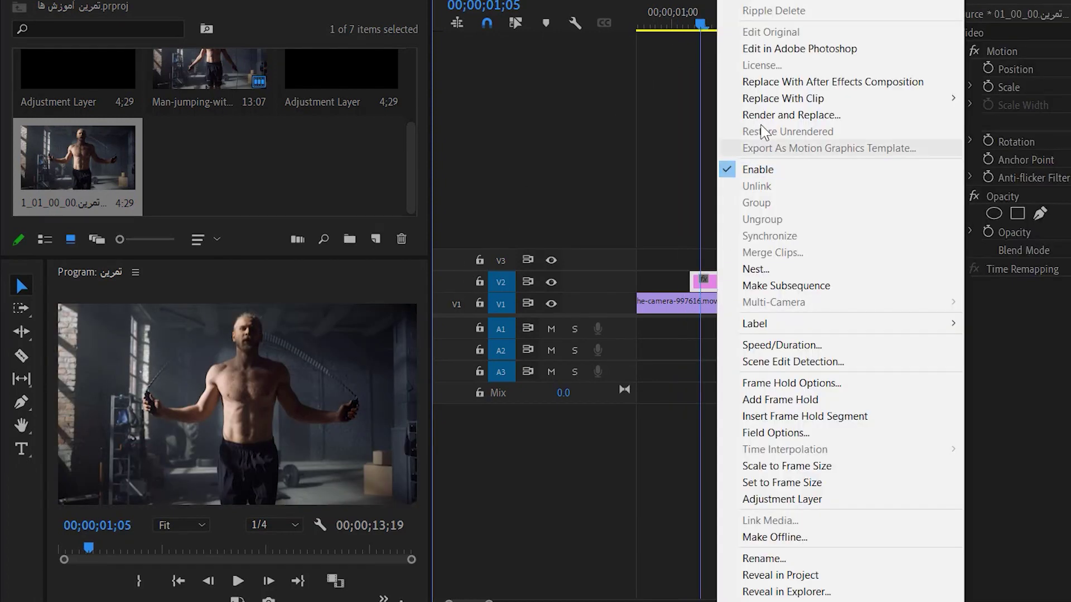
click(811, 53)
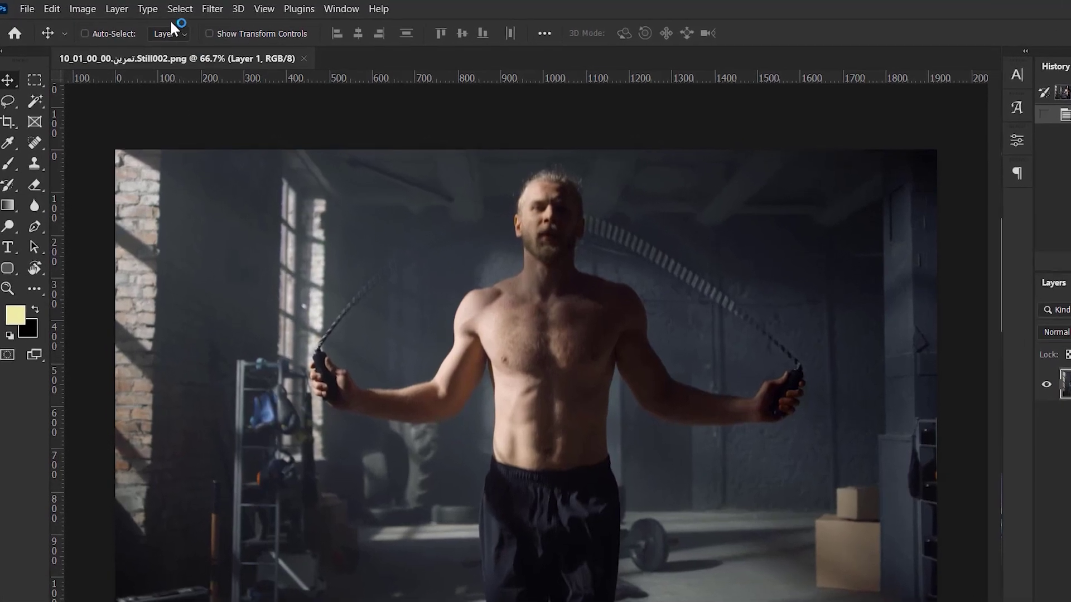
Select the man with Select Subject and add a layer mask that hides the background.
click(164, 7)
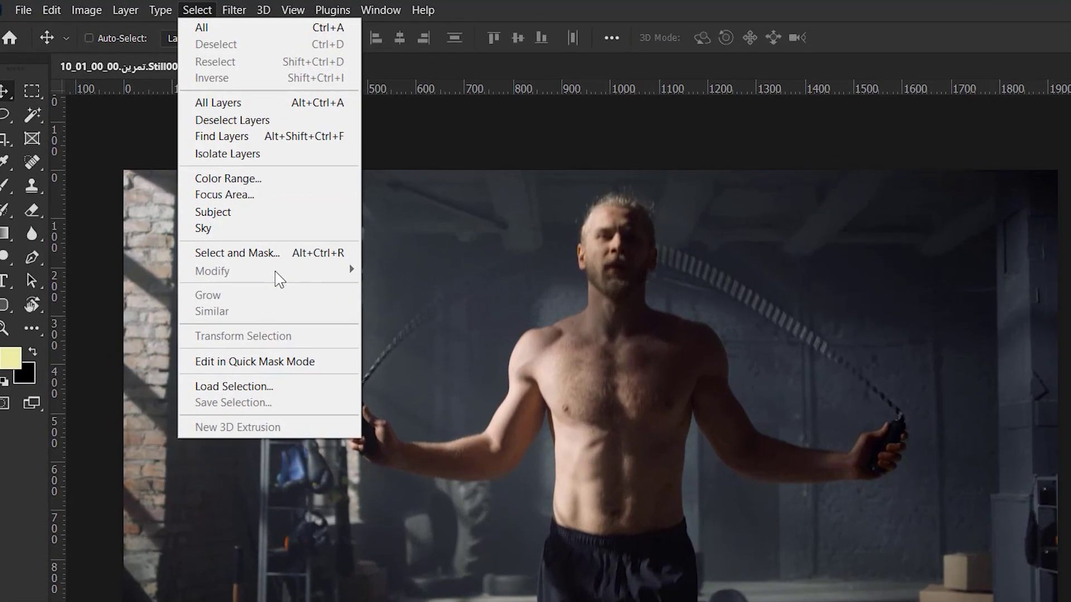
click(251, 213)
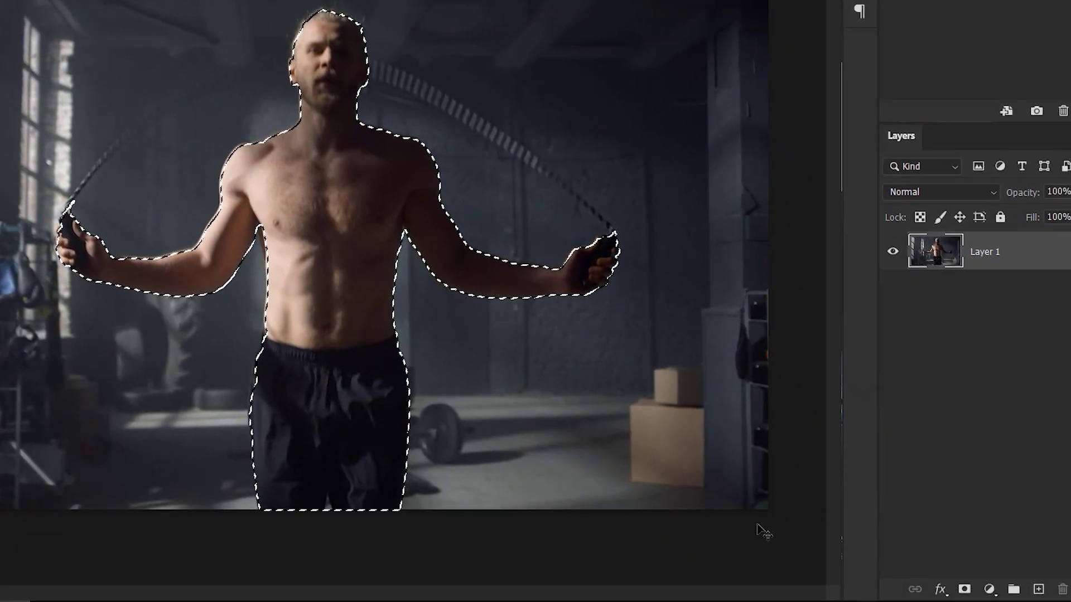
click(964, 589)
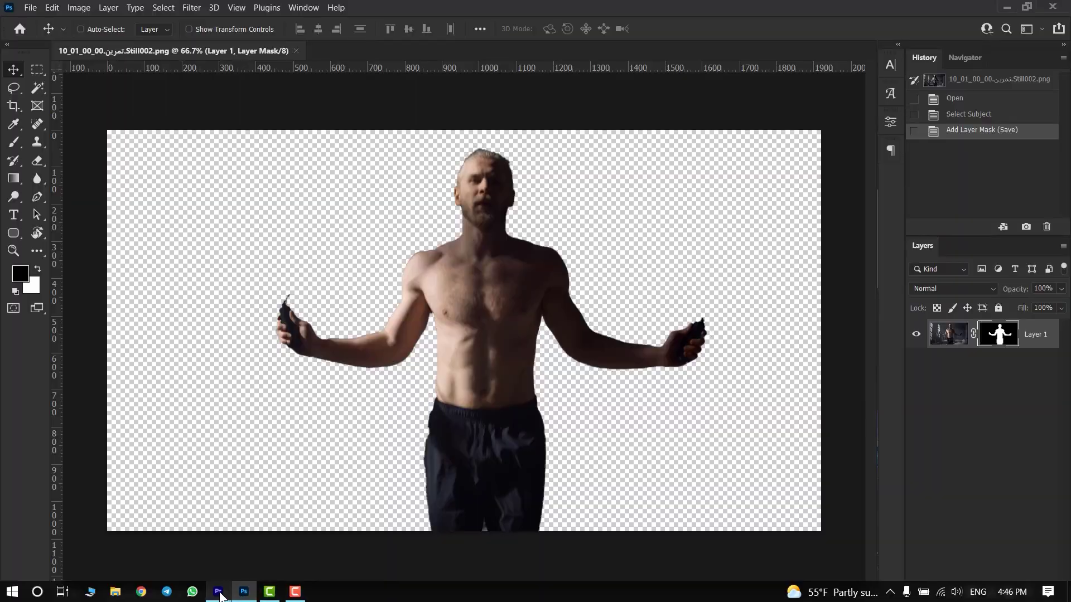
Switch back to Premiere Pro and play the sequence across the cut to review the cut-out still.
click(218, 592)
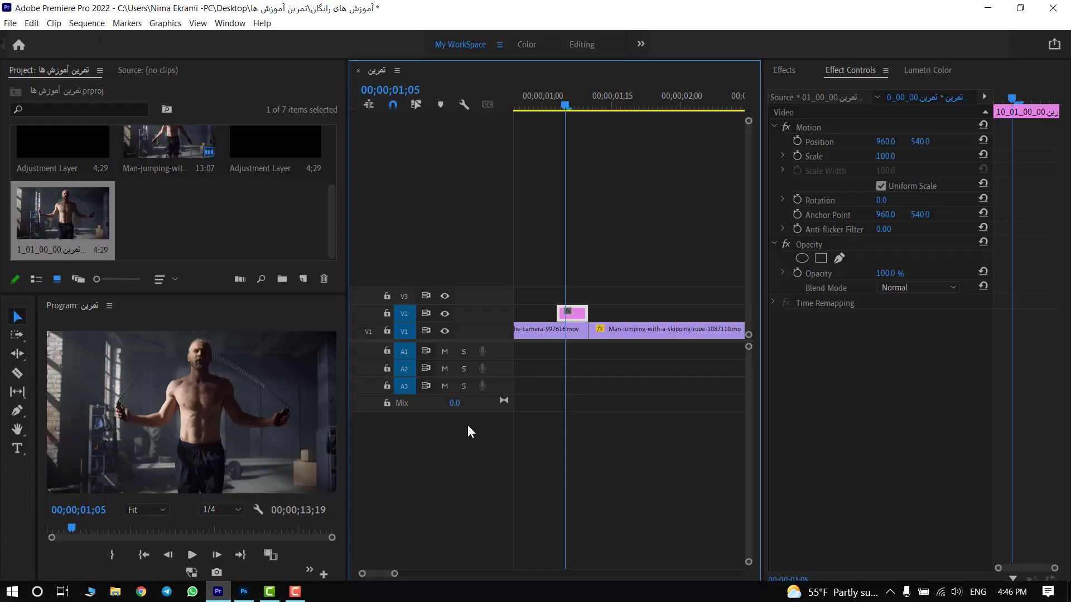
click(623, 220)
scroll(557, 325, up, 3)
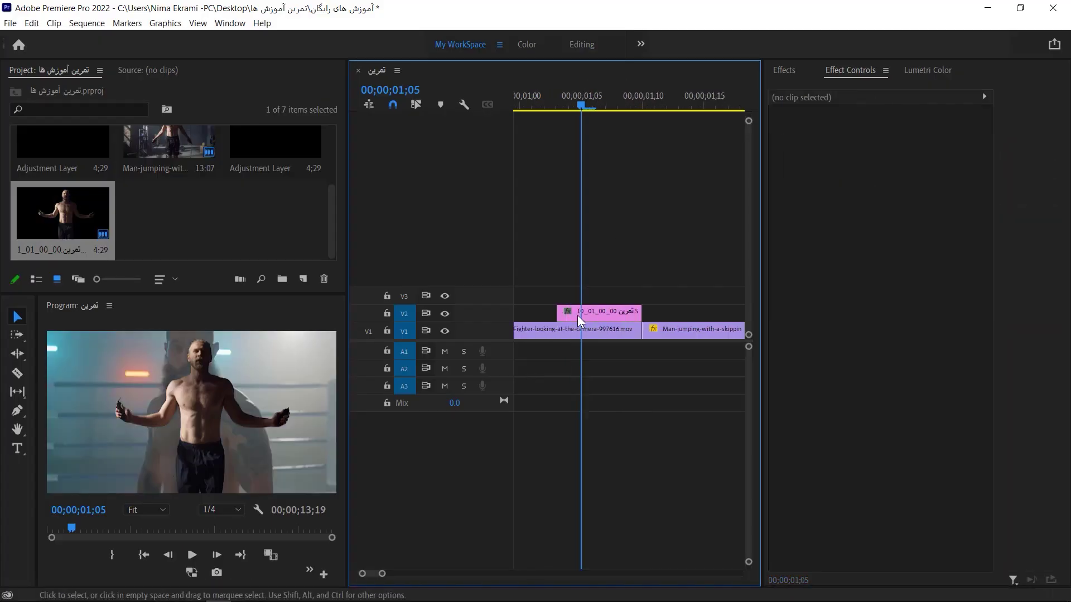
key(minus)
scroll(617, 243, down, 3)
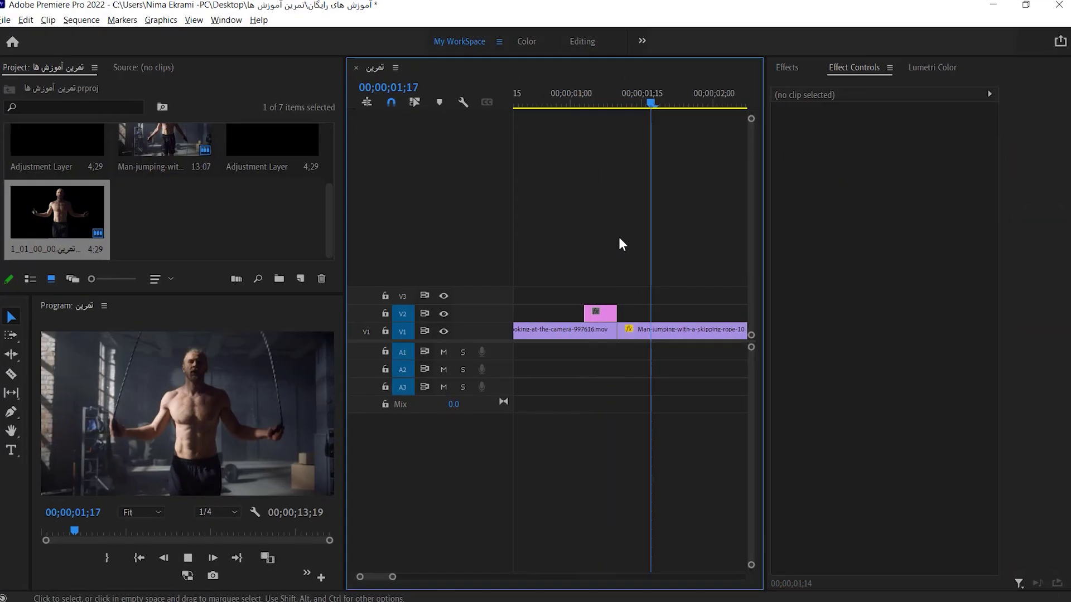
click(535, 105)
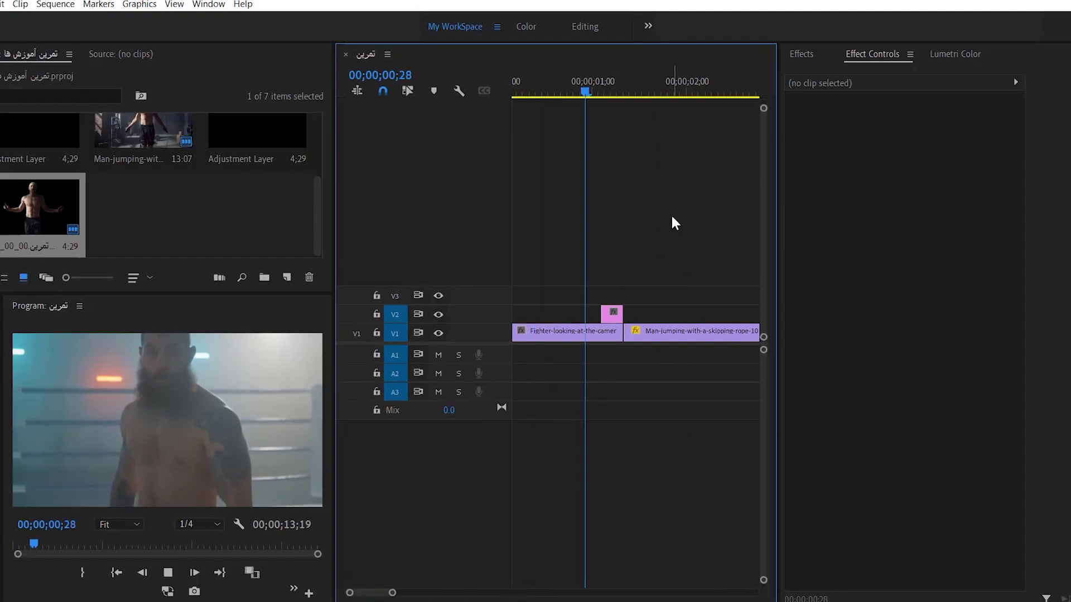
Extend the start of the cut-out still on V2 further back to 00;00;00;28, replaying the cut to check the timing.
click(569, 89)
scroll(561, 254, up, 2)
drag(637, 313, 623, 311)
key(space)
scroll(589, 261, down, 2)
key(minus)
click(555, 89)
drag(581, 314, 578, 314)
Search the effects for "transf", apply the Distort Transform effect to the cut-out still on V2, and show its settings.
drag(560, 85, 592, 89)
click(802, 54)
click(828, 74)
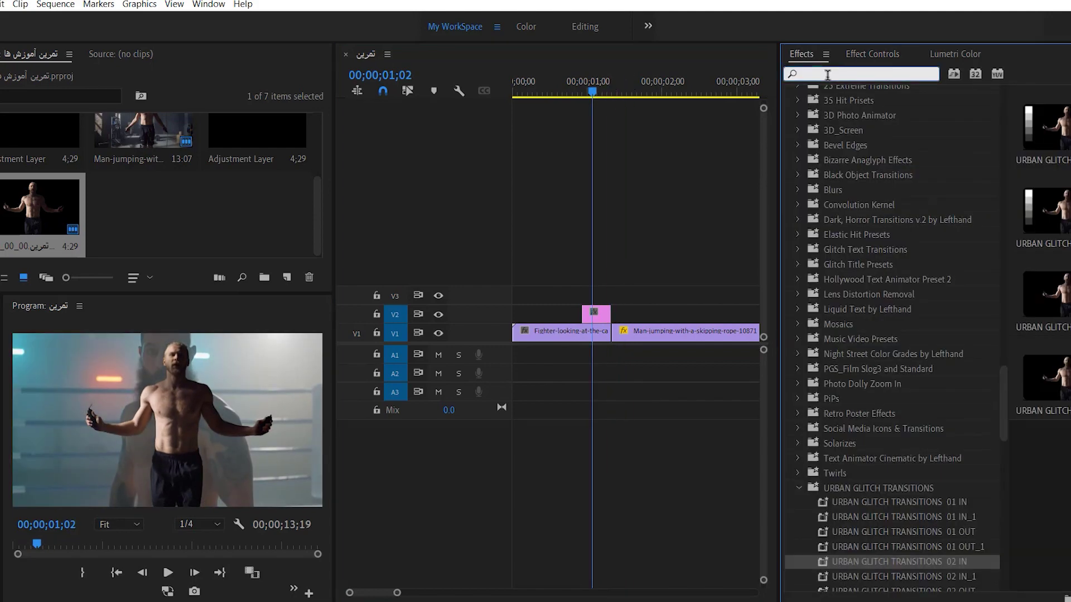
text(rea)
key(BackSpace)
key(BackSpace)
key(BackSpace)
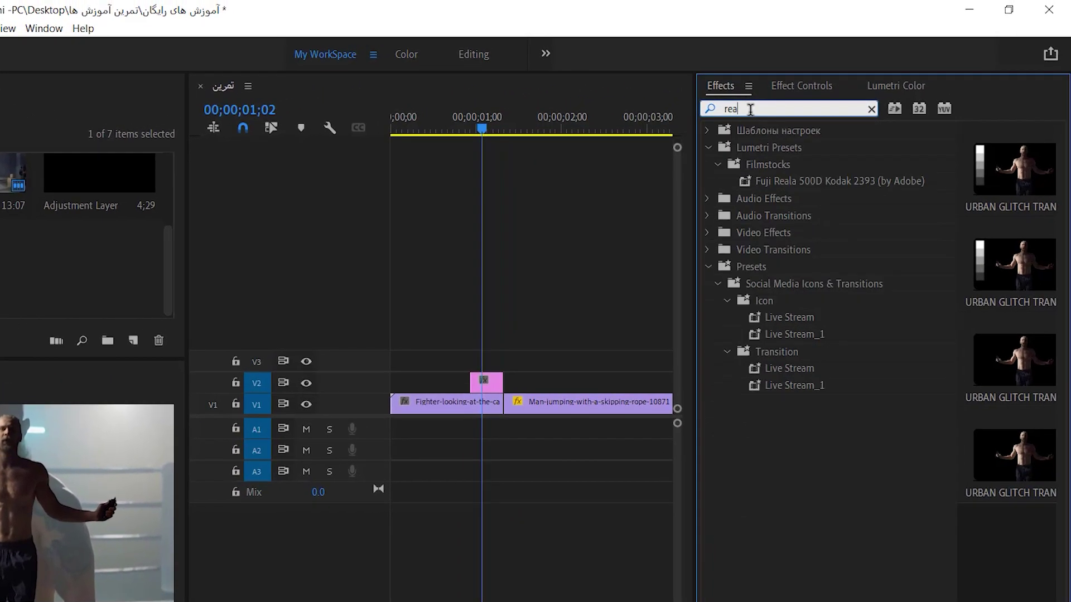
text(trans)
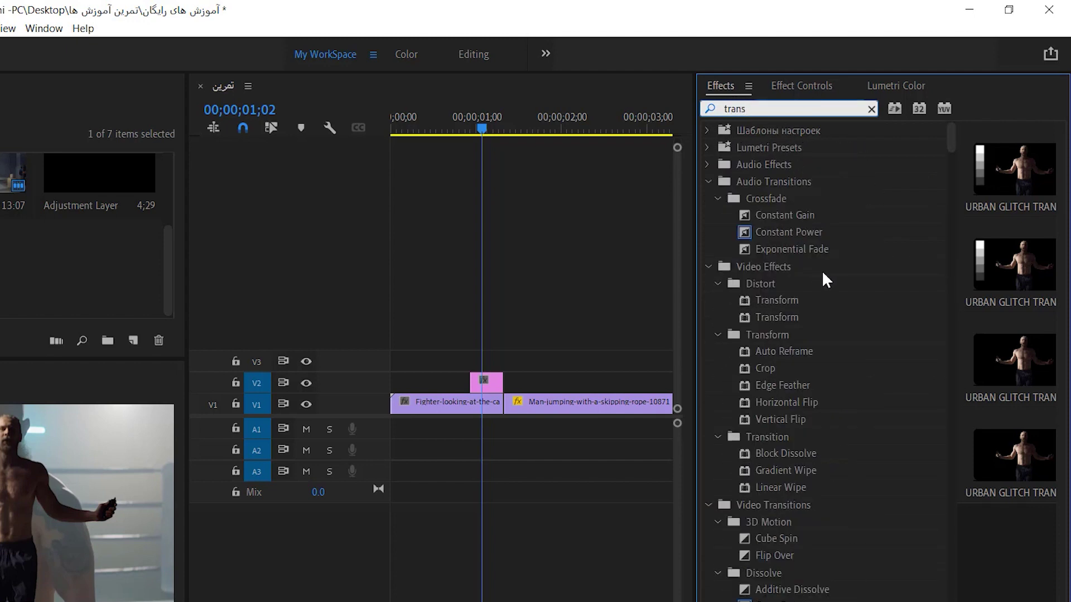
text(f)
drag(775, 232, 474, 393)
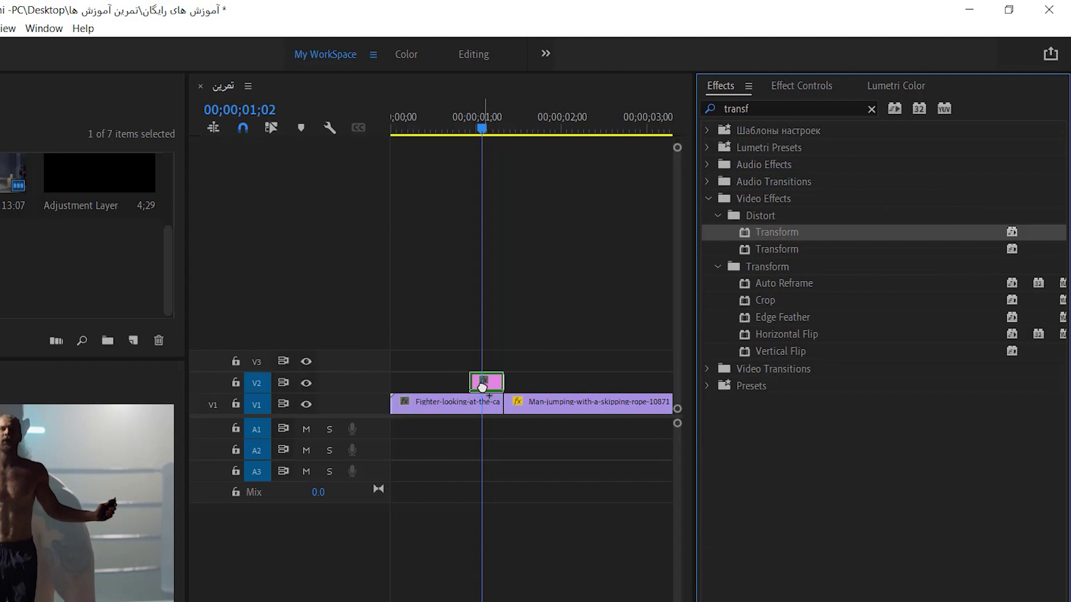
click(789, 96)
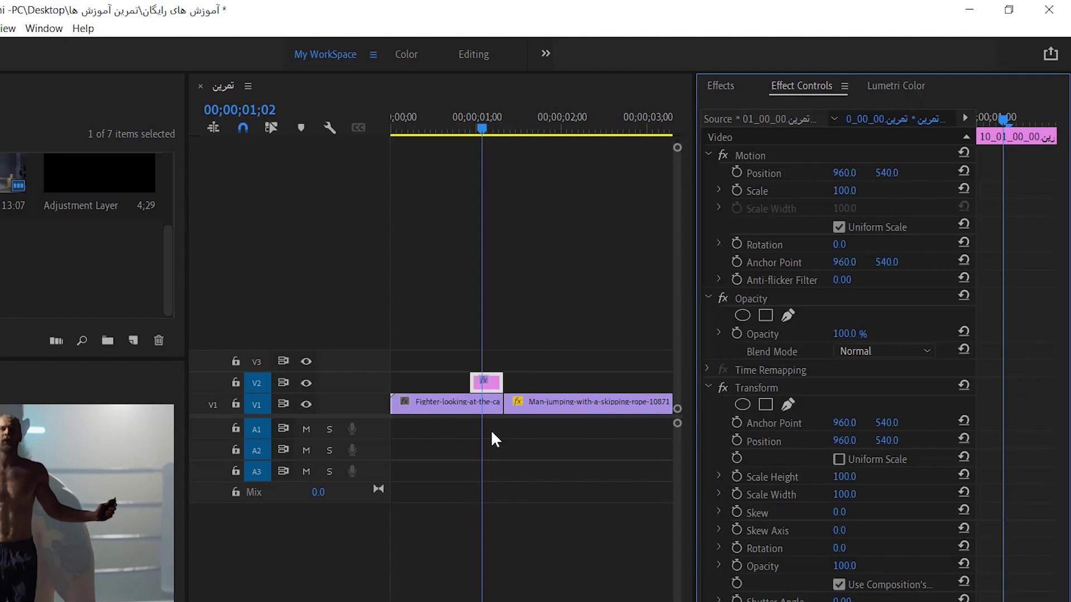
Keyframe the Transform Position at 00;00;00;28, with the horizontal value set to 2433 so the man starts outside the frame.
click(472, 122)
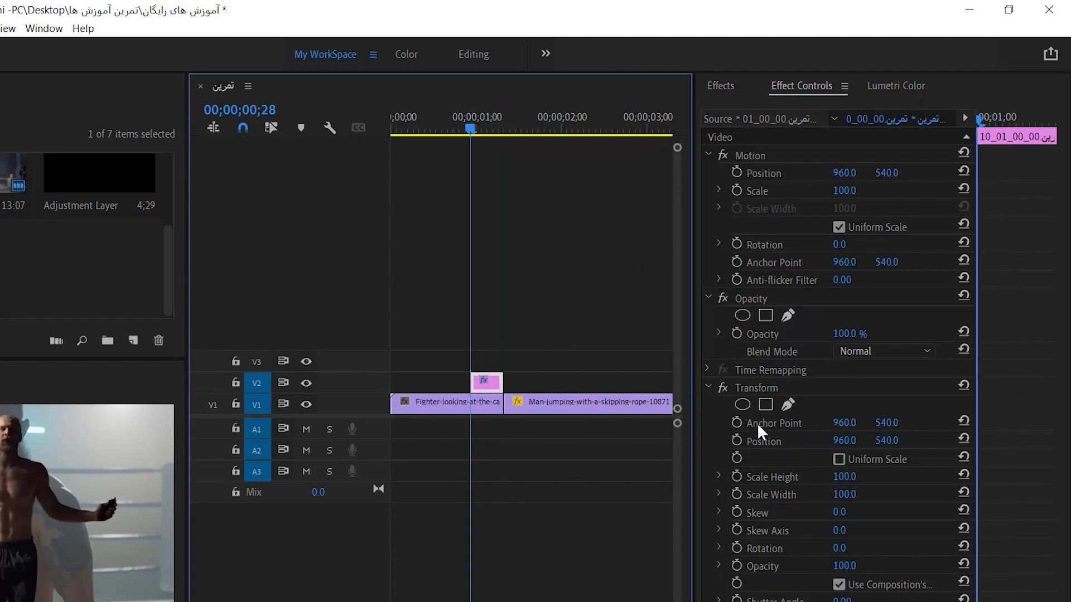
click(737, 440)
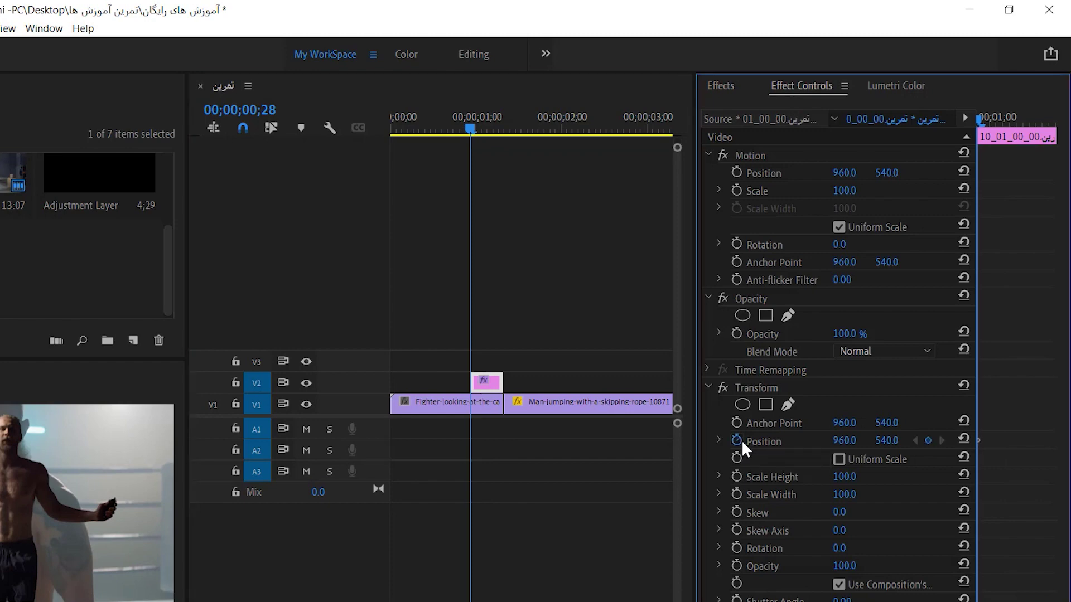
drag(844, 441, 1059, 441)
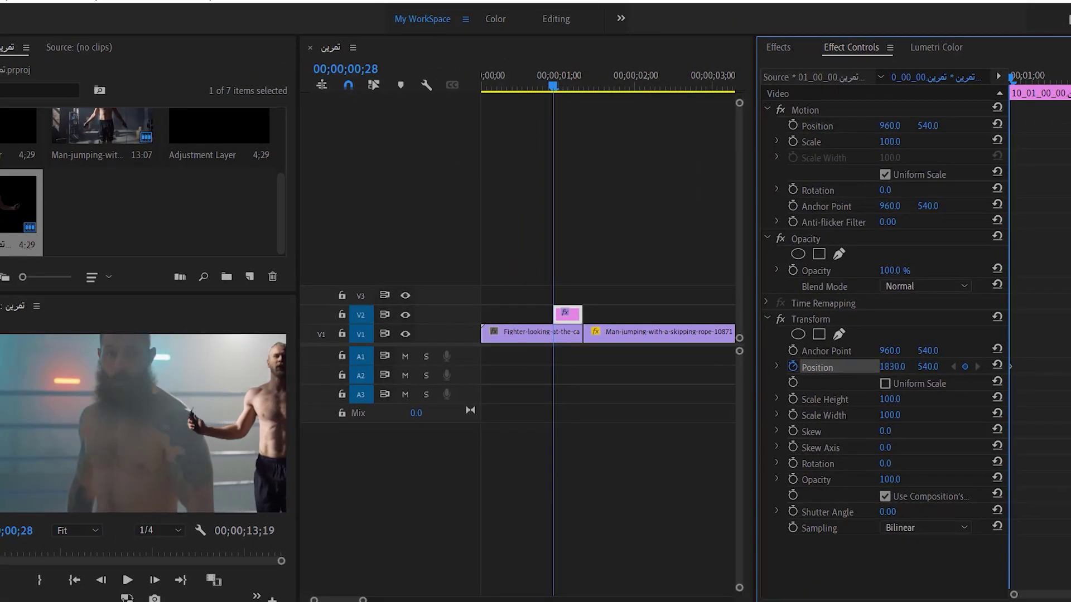
drag(893, 367, 939, 366)
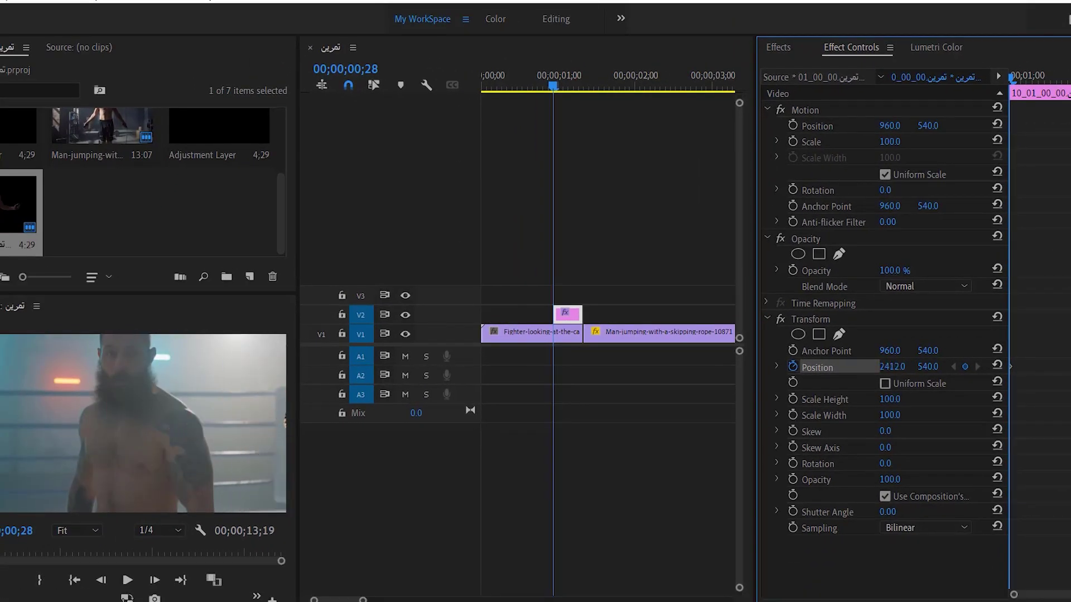
Reset the Transform Position to 960, 540 at 00;00;01;07 and move that keyframe to the end of the still.
click(574, 74)
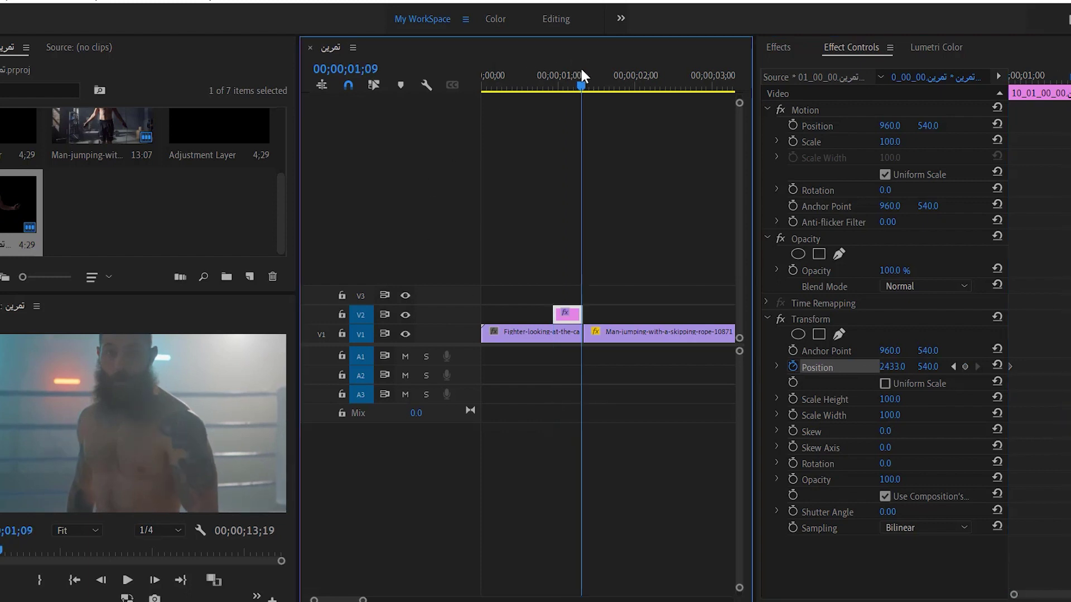
click(997, 366)
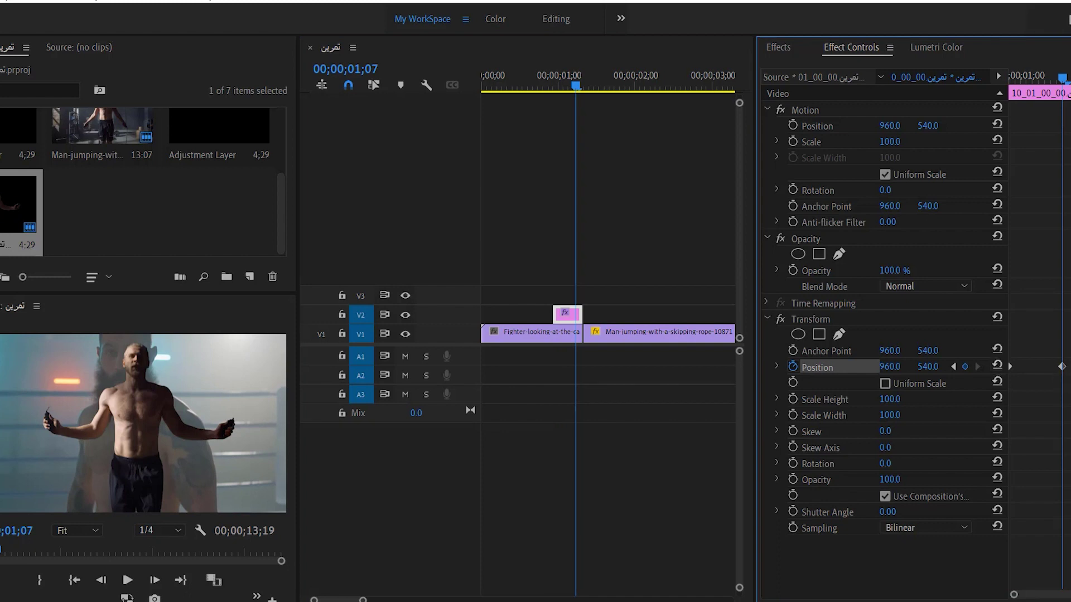
drag(1062, 367, 1070, 367)
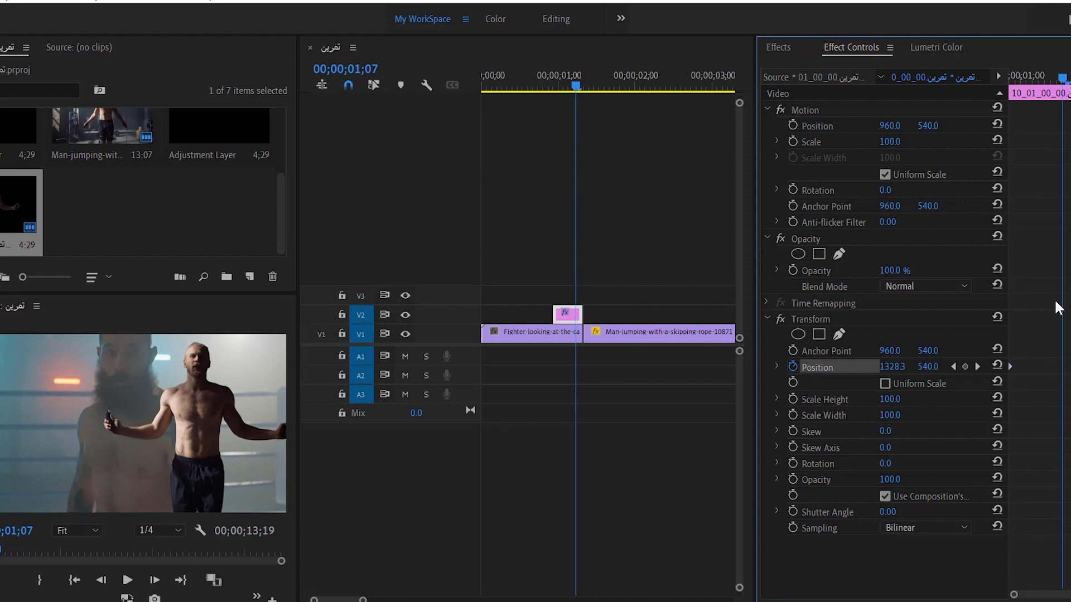
Apply Ease In to the last Transform Position keyframe and Ease Out to the first one.
key(grave)
right_click(1062, 366)
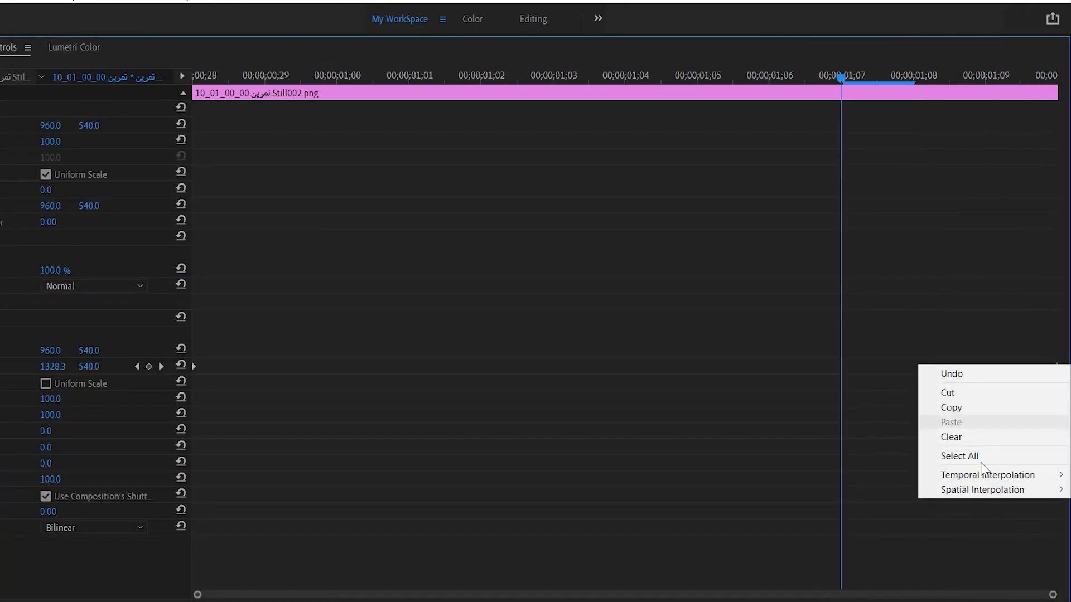
mouse_move(998, 490)
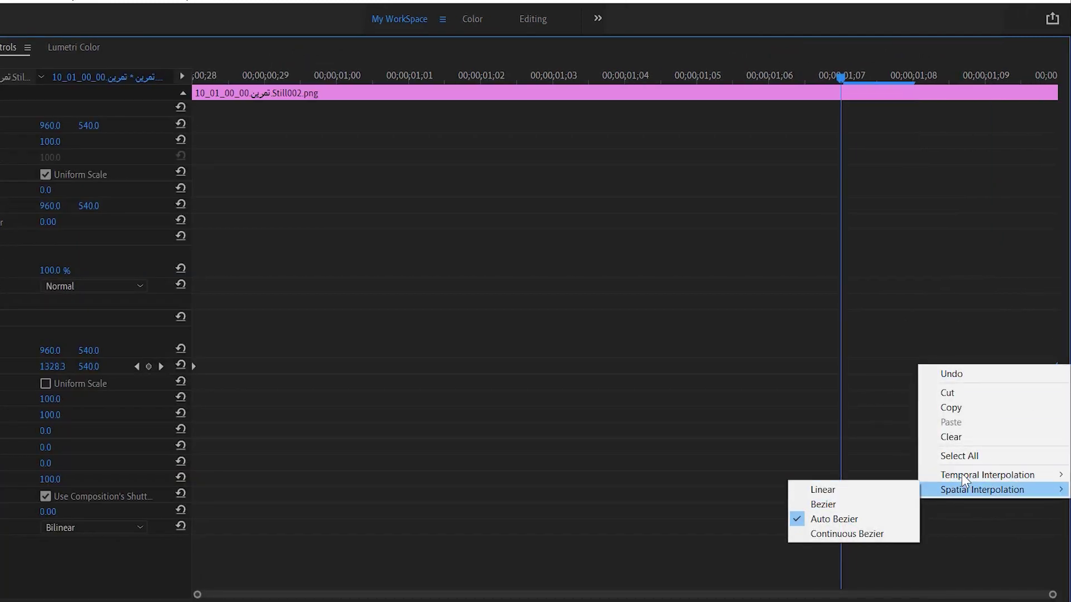
mouse_move(923, 484)
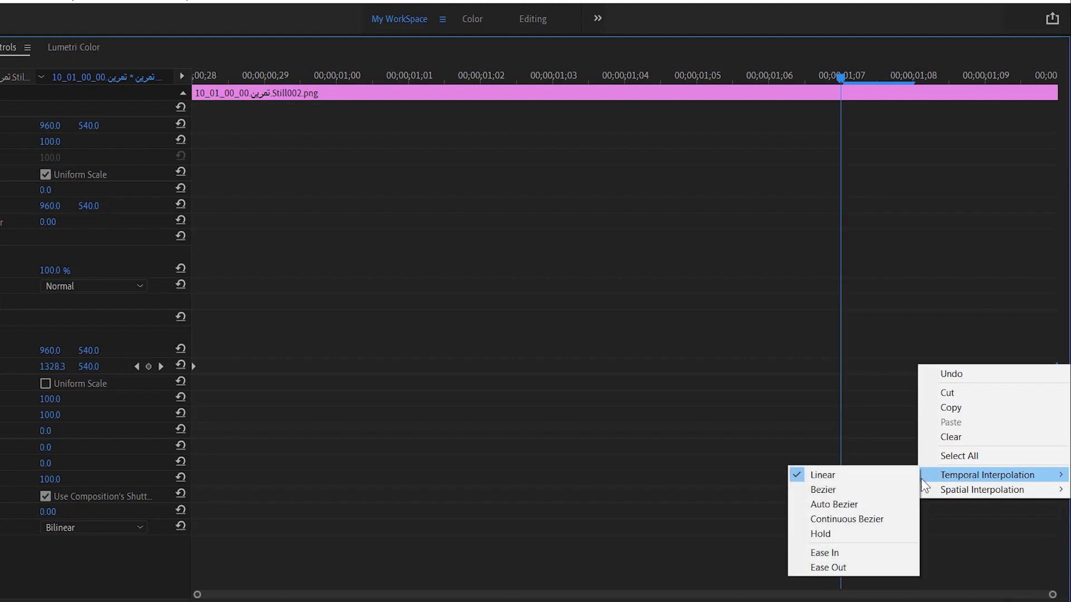
click(850, 555)
right_click(193, 367)
mouse_move(262, 478)
click(419, 570)
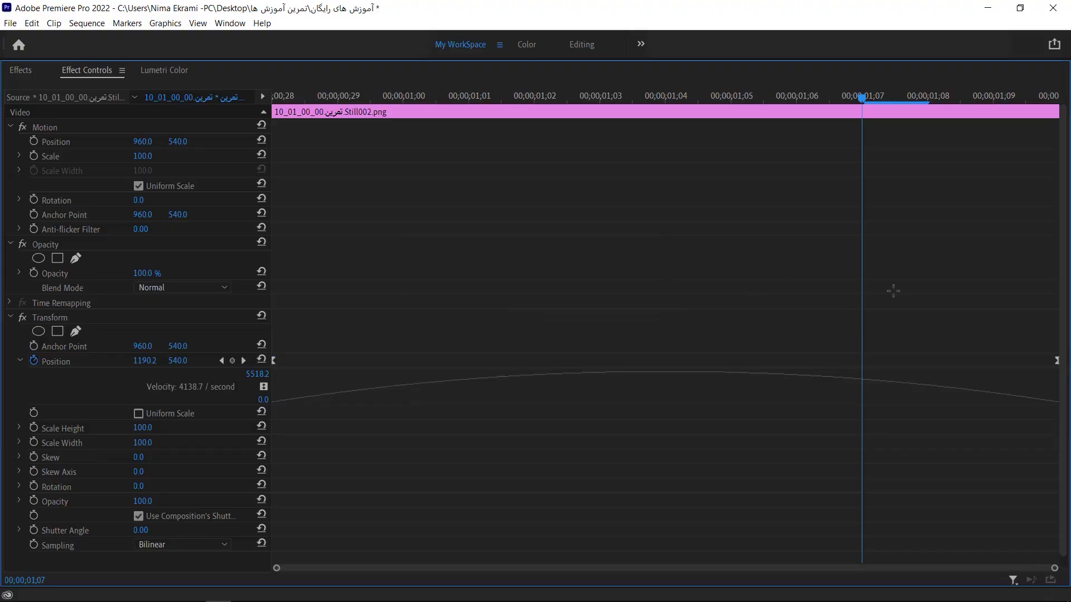
key(grave)
Play the sequence across the cut to review the eased slide-in of the still.
click(542, 106)
click(617, 164)
key(space)
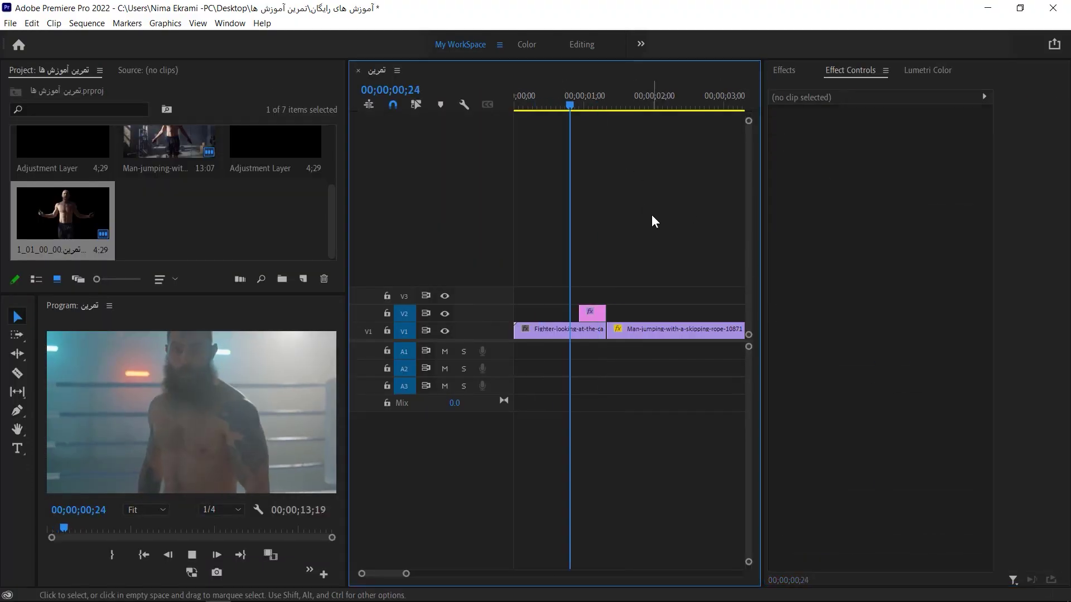
click(567, 107)
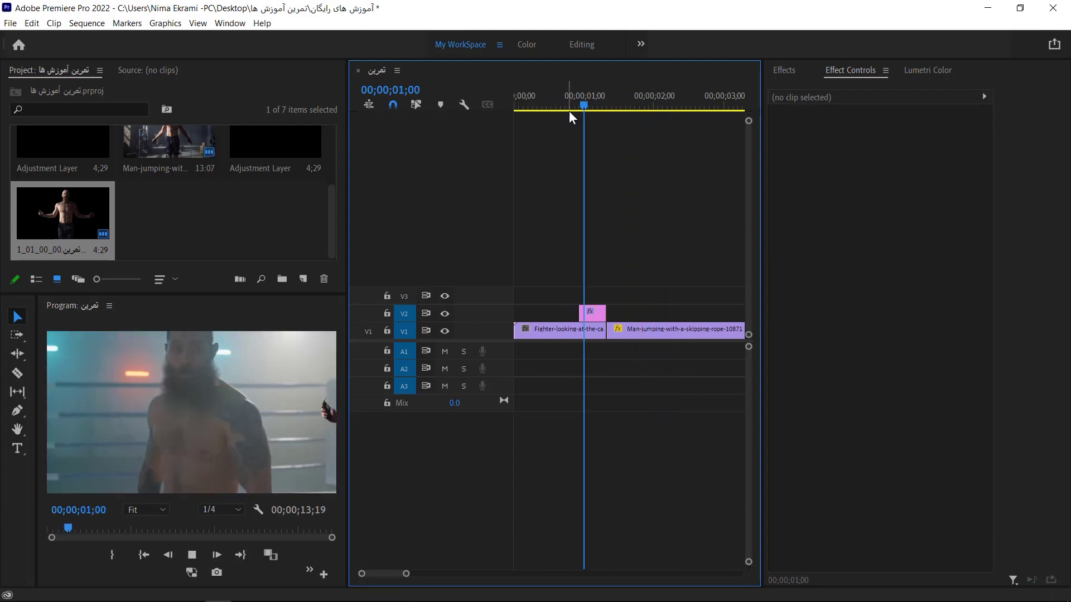
Set the Transform Shutter Angle of the still on V2 to 307 for motion blur, checking the frame at 00;00;01;06.
drag(569, 105, 600, 92)
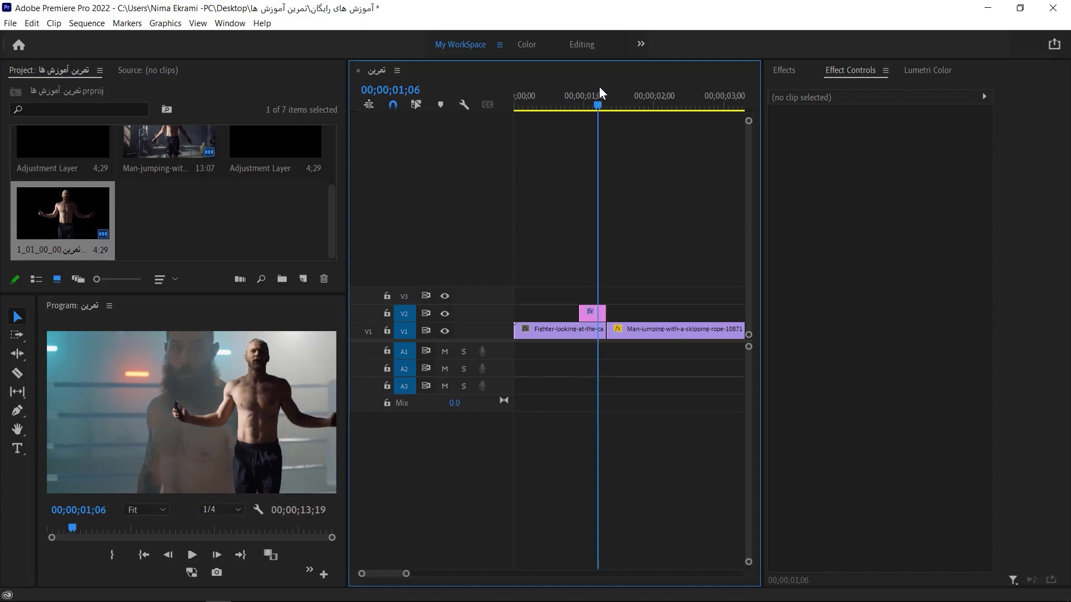
click(592, 315)
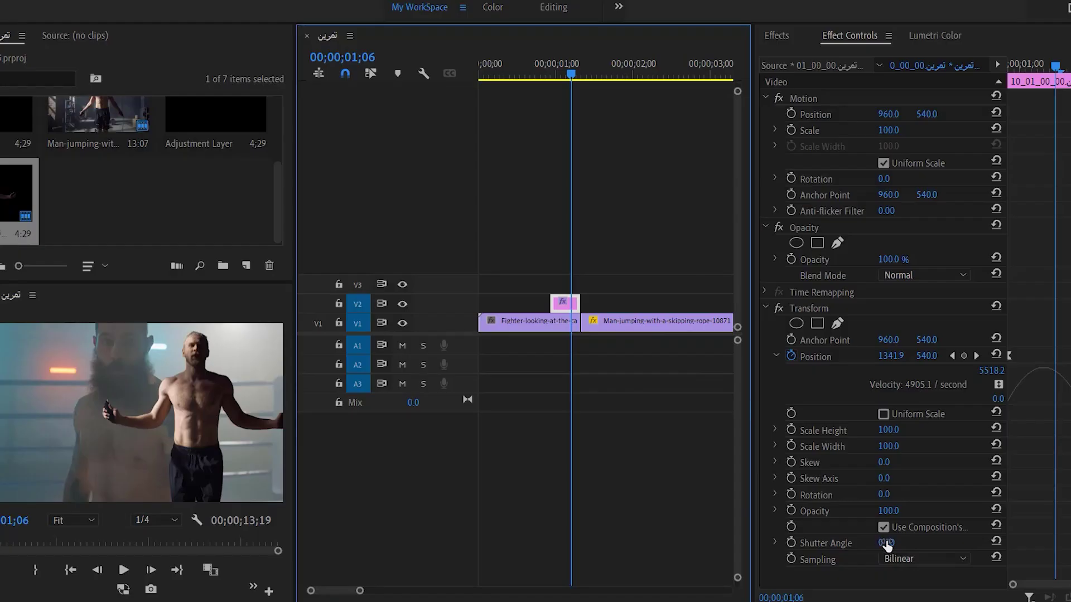
drag(887, 543, 919, 544)
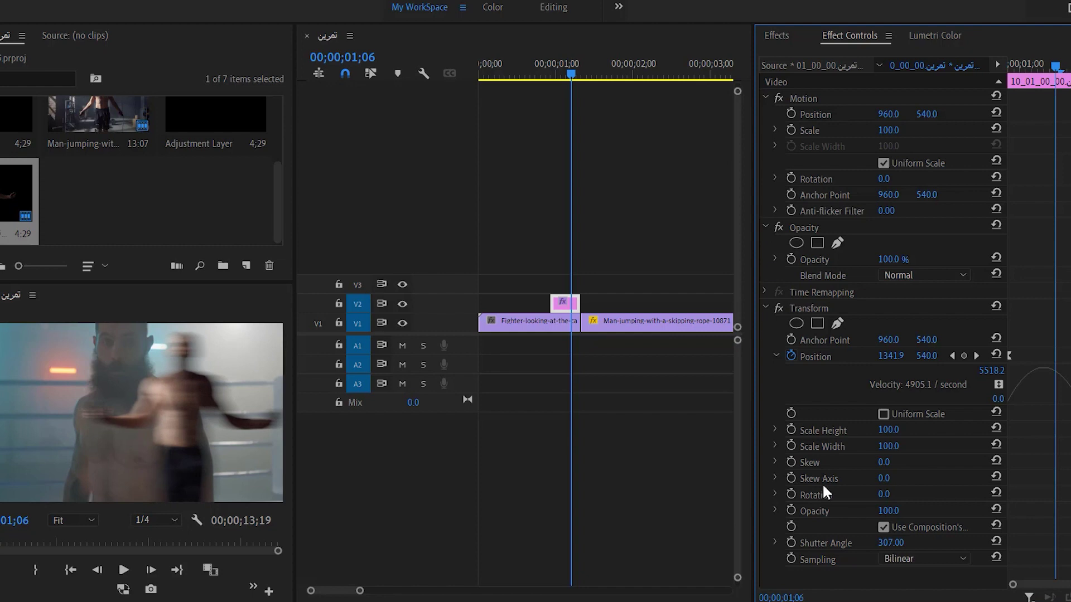
Play the transition repeatedly from before the still to review the motion-blurred slide into the skipping-rope clip.
click(497, 79)
key(space)
click(596, 196)
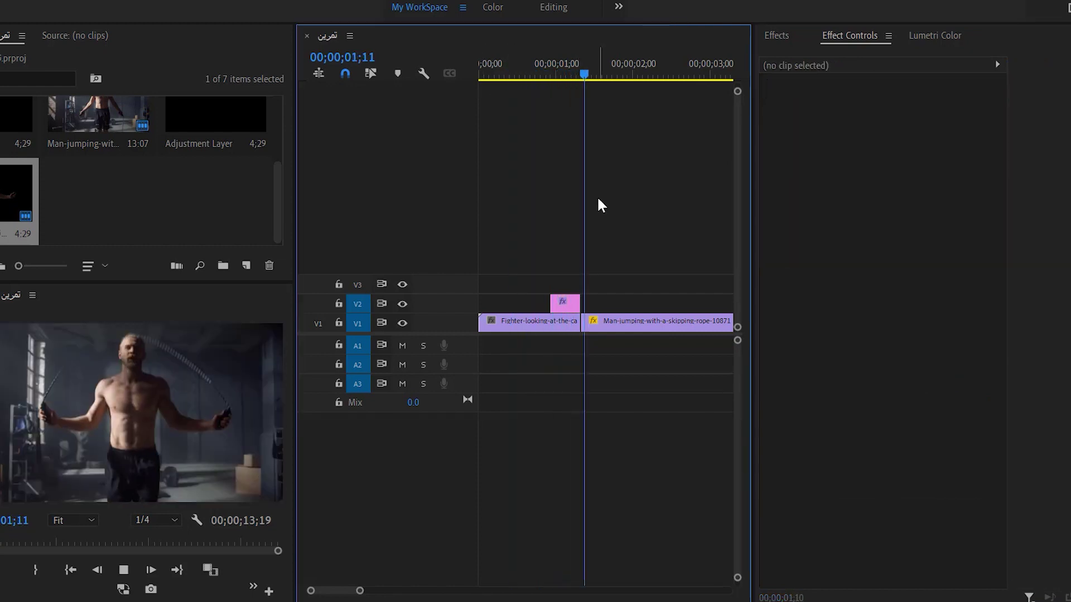
mouse_move(553, 65)
mouse_down()
mouse_move(570, 64)
mouse_move(536, 66)
mouse_up()
key(space)
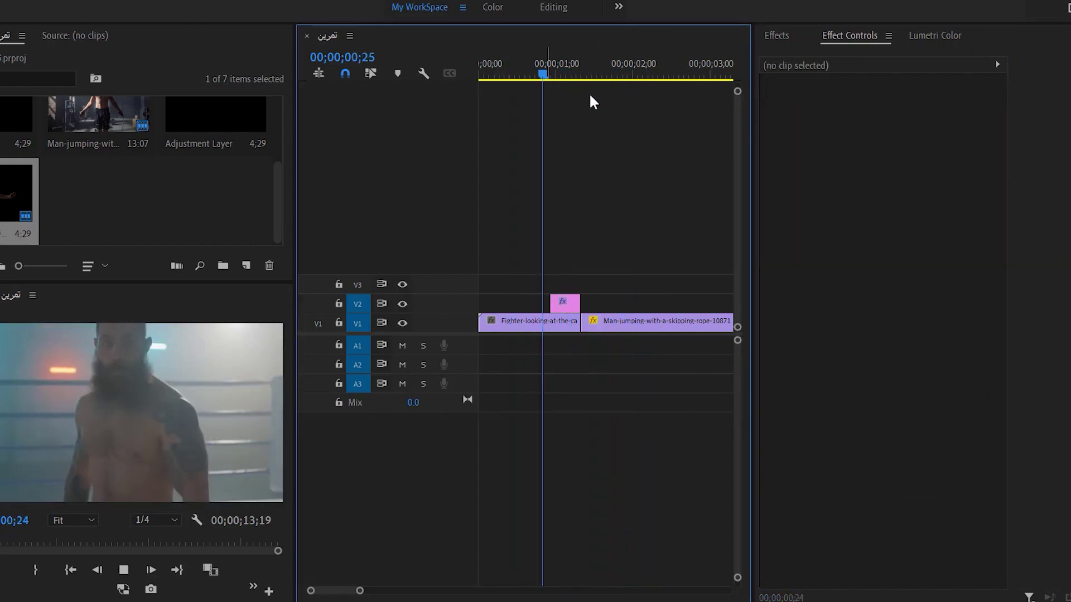
click(517, 71)
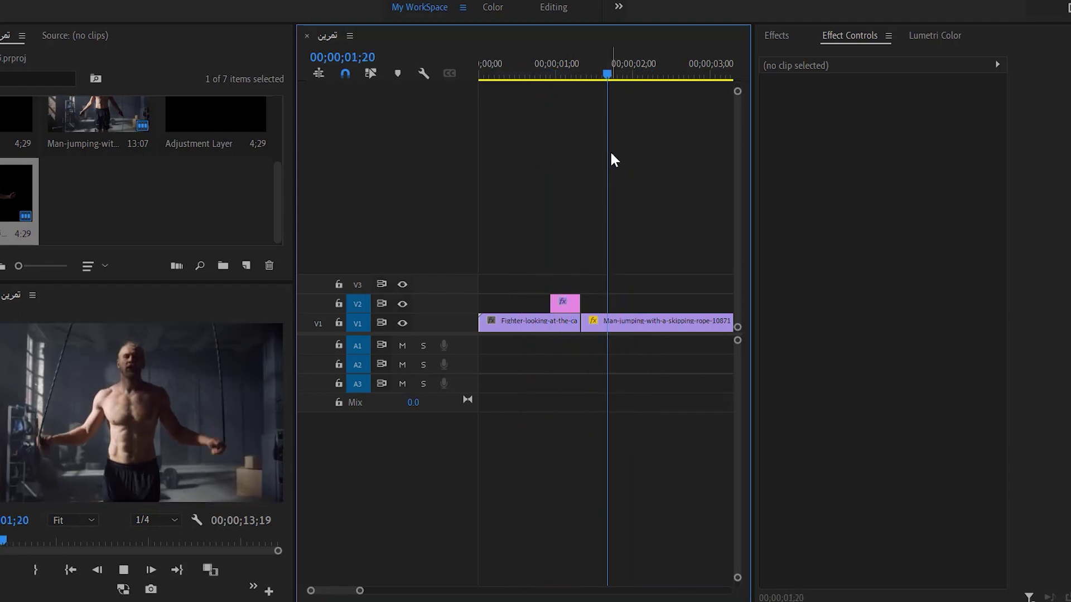
click(526, 63)
key(space)
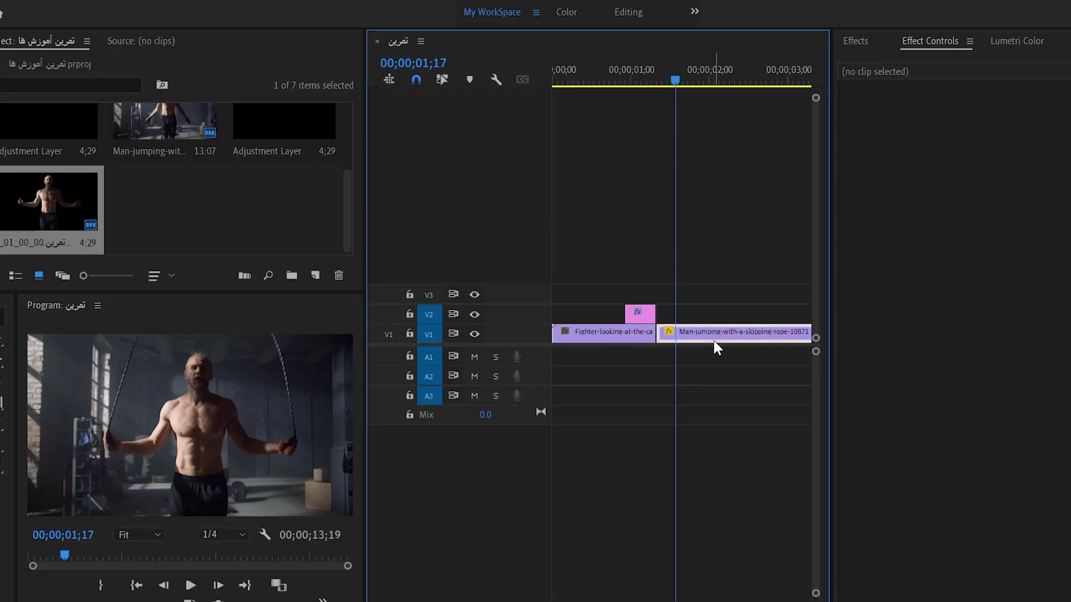
Try a Cross Dissolve shortened to 00;00;00;09 at the cut between the two V1 clips, play it, and delete it.
click(716, 347)
drag(670, 75, 618, 77)
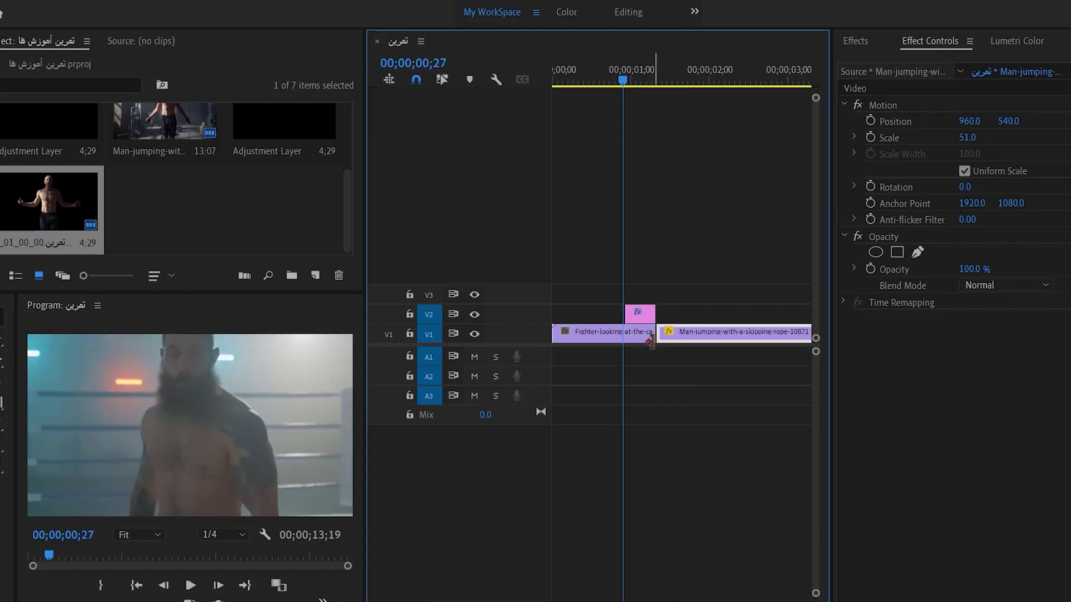
right_click(655, 334)
click(695, 433)
drag(689, 333, 665, 336)
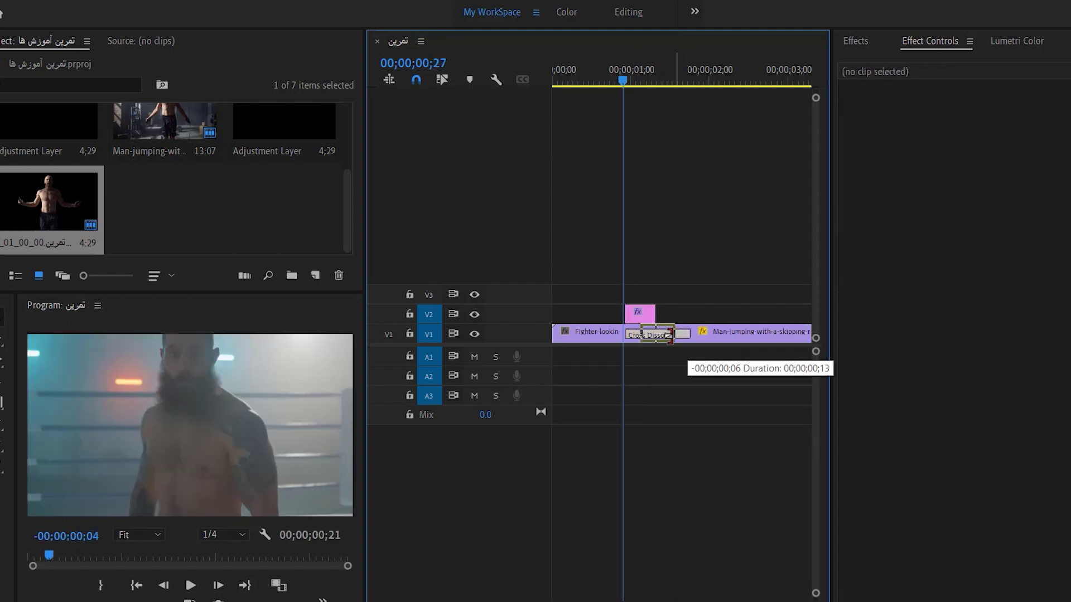
key(space)
key(space)
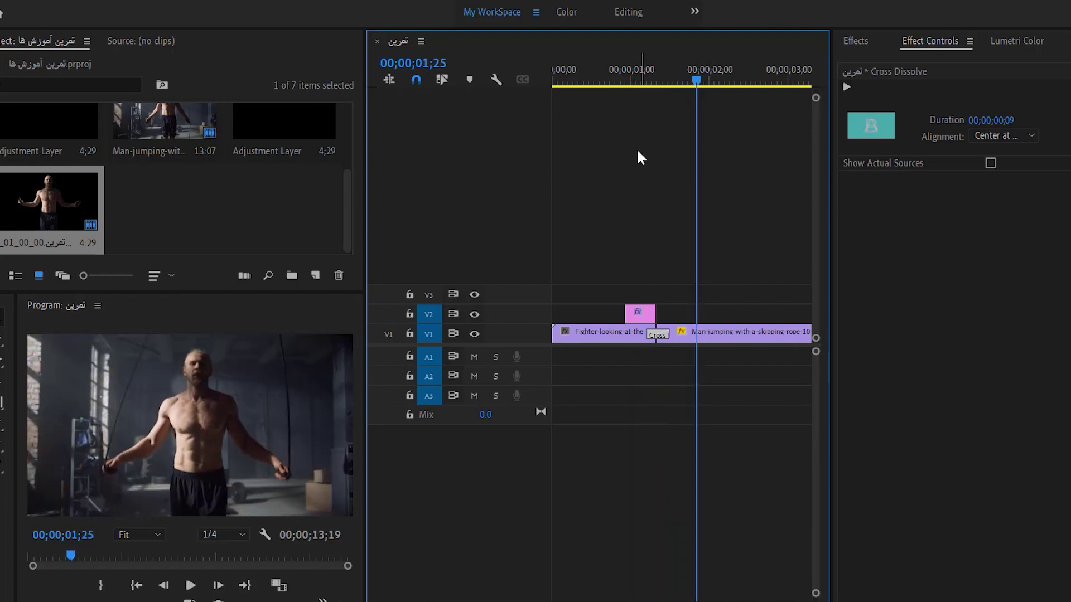
click(657, 336)
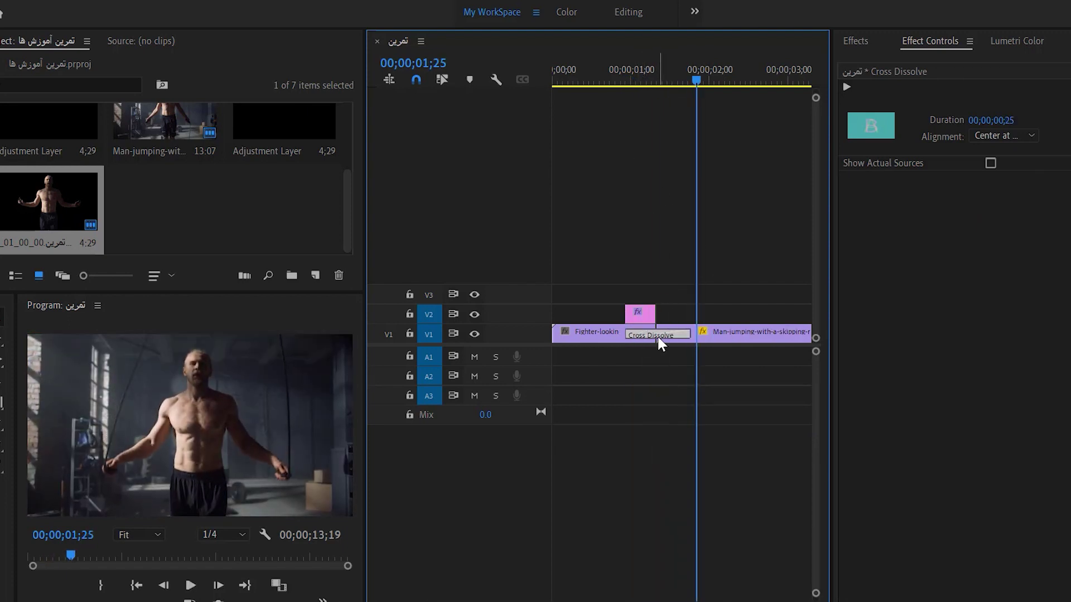
key(Delete)
Find the Tint video effect and apply it to the still on V2, with the playhead at 00;00;01;05.
click(645, 319)
click(643, 66)
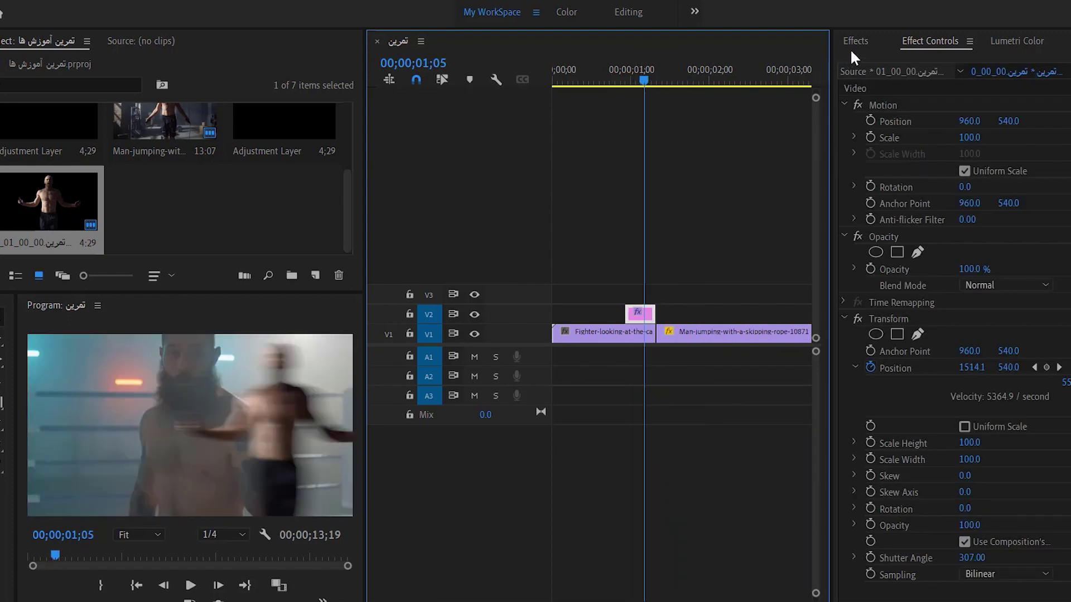
click(855, 40)
click(868, 63)
text(tint)
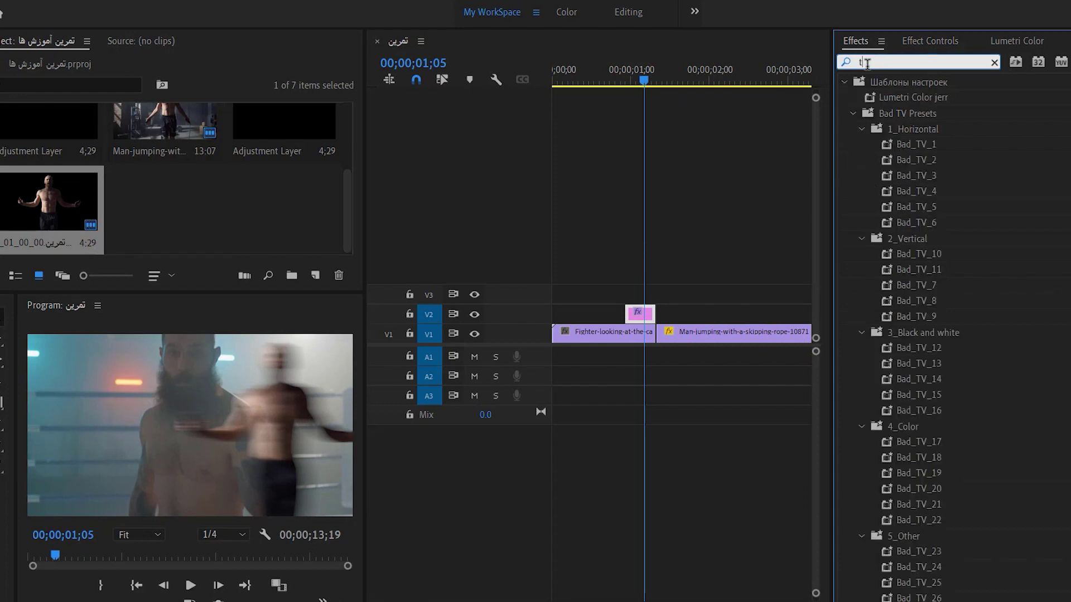
drag(891, 178, 694, 289)
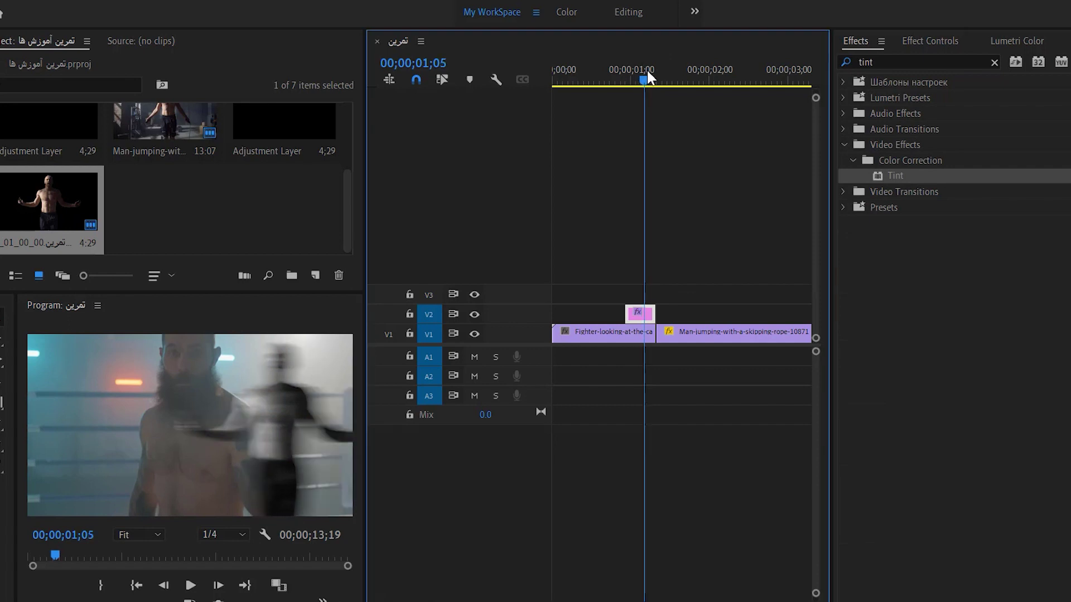
Play the transition from before the still to review the slide-in with the Tint effect.
drag(646, 68, 623, 67)
key(space)
key(space)
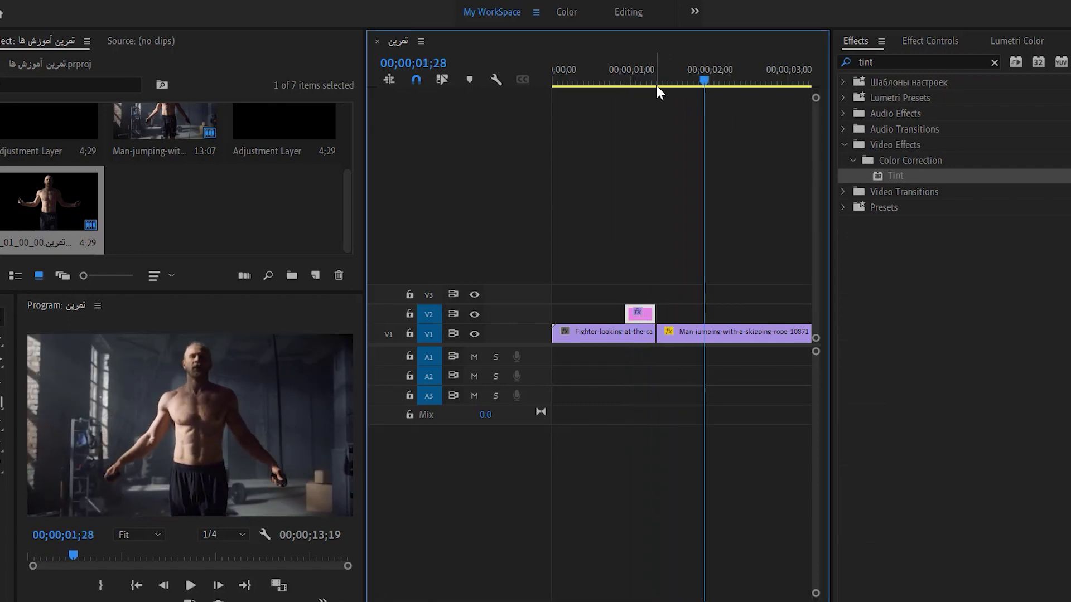
Set the Tint effect's Map White To colour to red (FF0000) on the still, and play the transition to review it.
drag(651, 69, 640, 69)
click(927, 40)
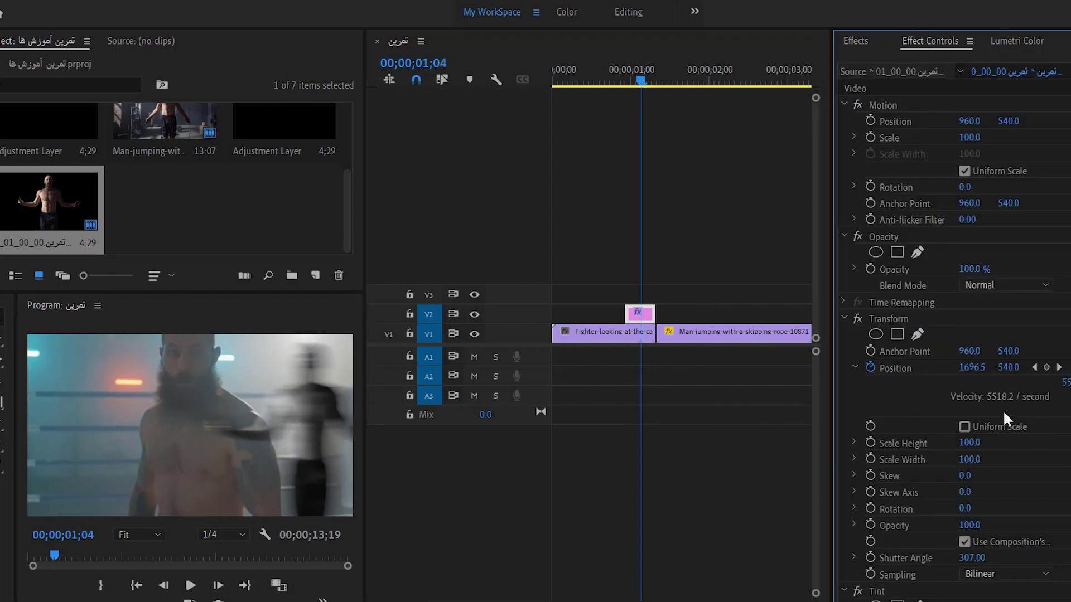
click(846, 319)
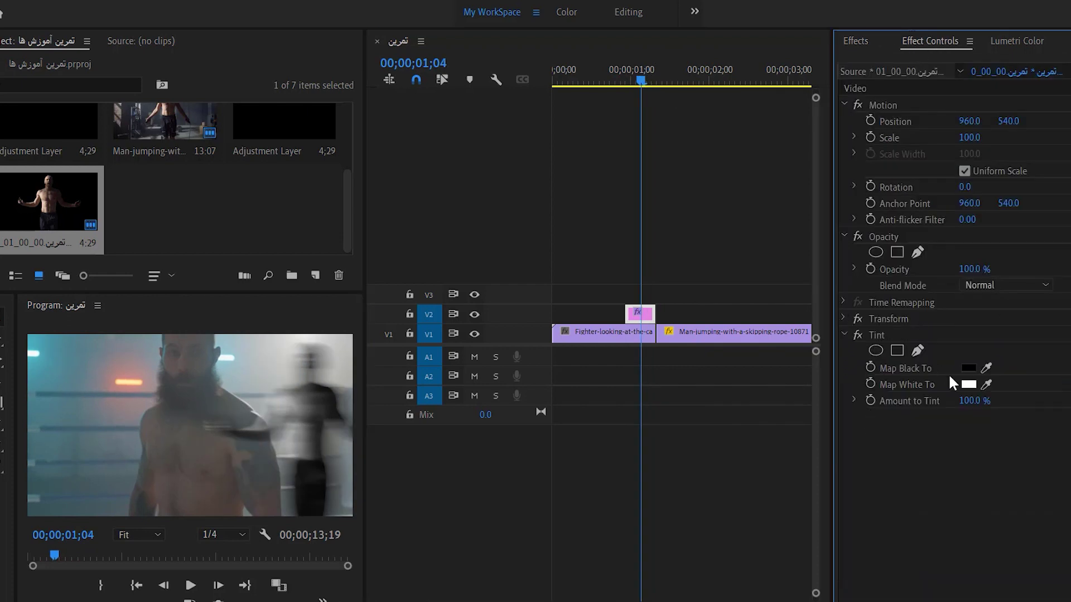
click(966, 383)
drag(557, 280, 590, 445)
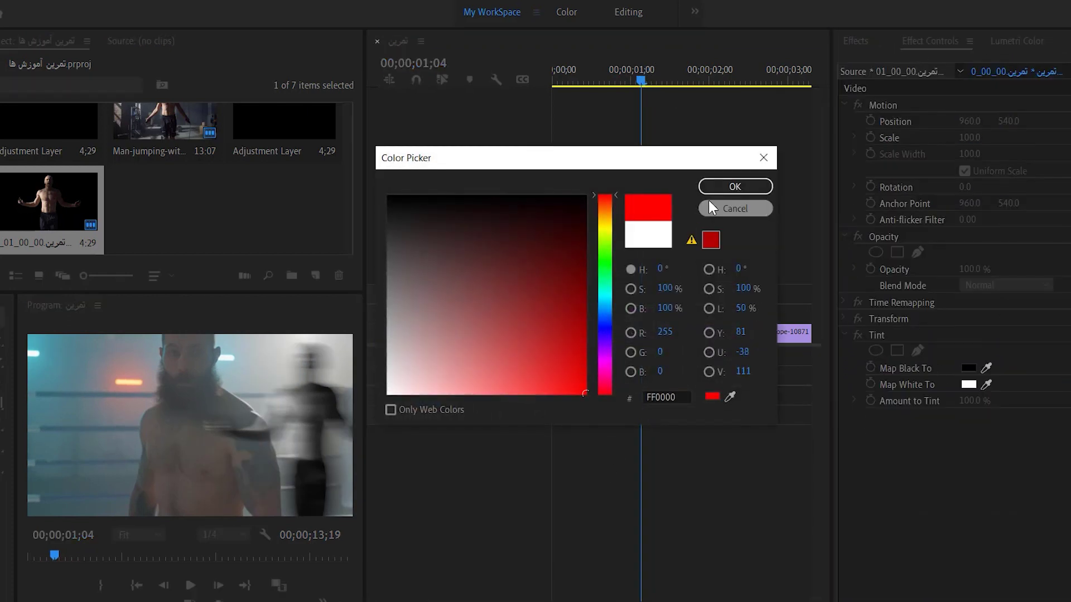
click(710, 188)
drag(661, 72, 631, 80)
key(space)
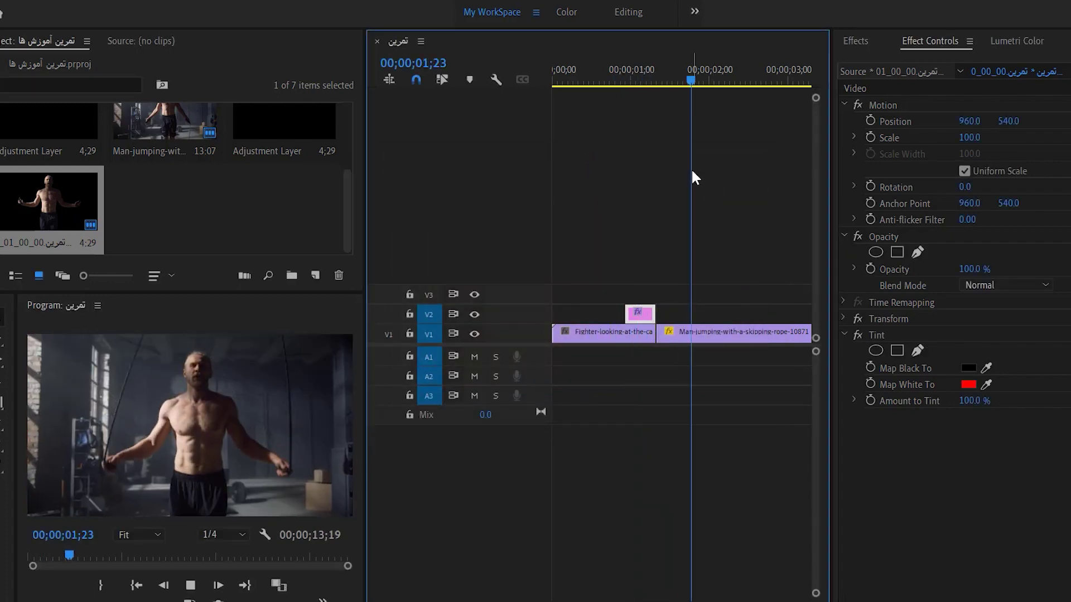